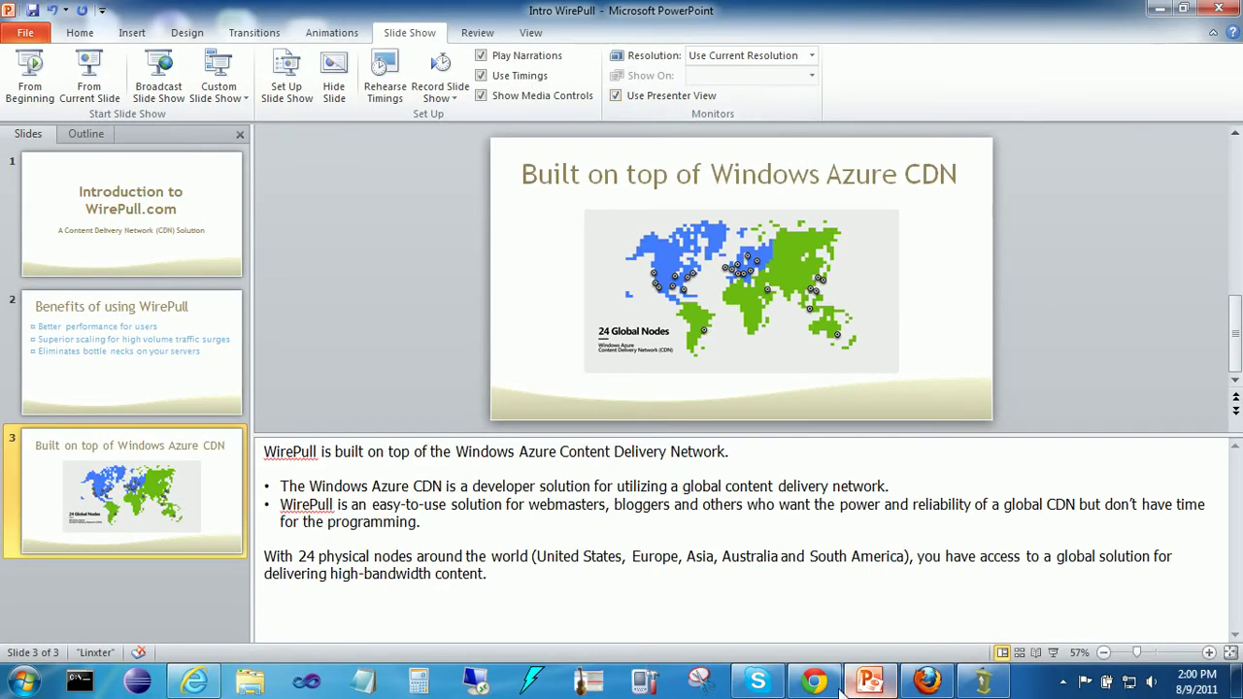
Step: Bring up WirePull's Log in form in Chrome, glancing at Register now first
click(825, 685)
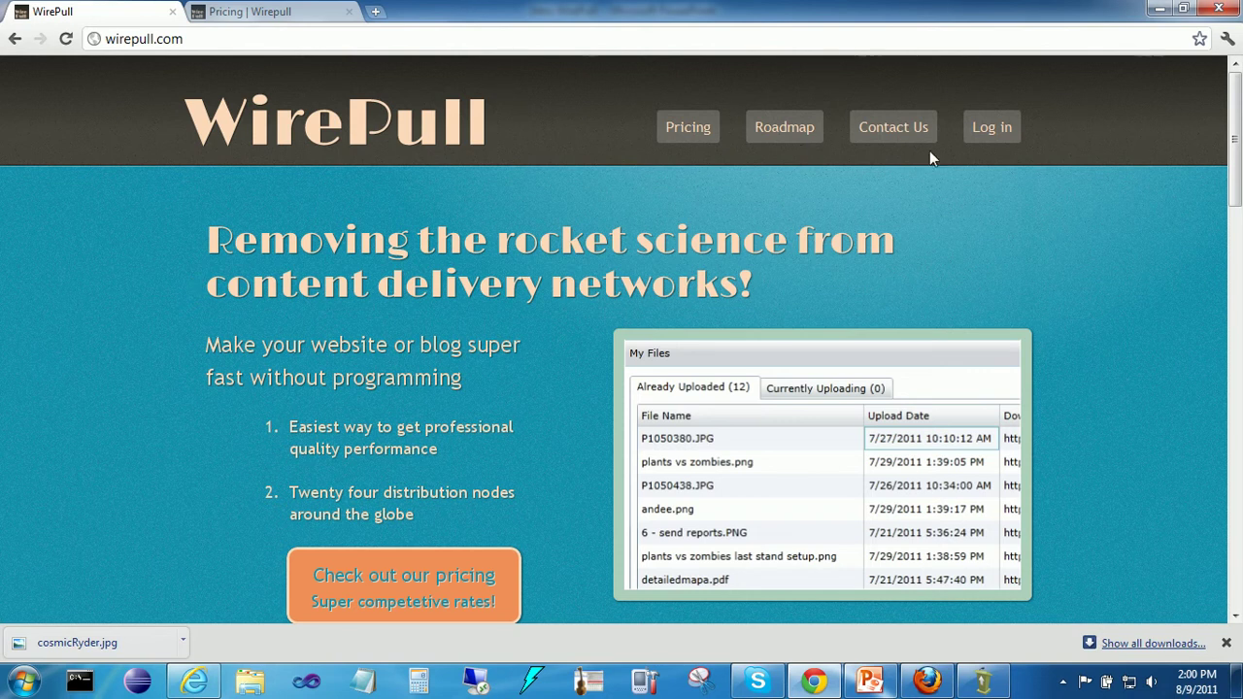
click(1000, 127)
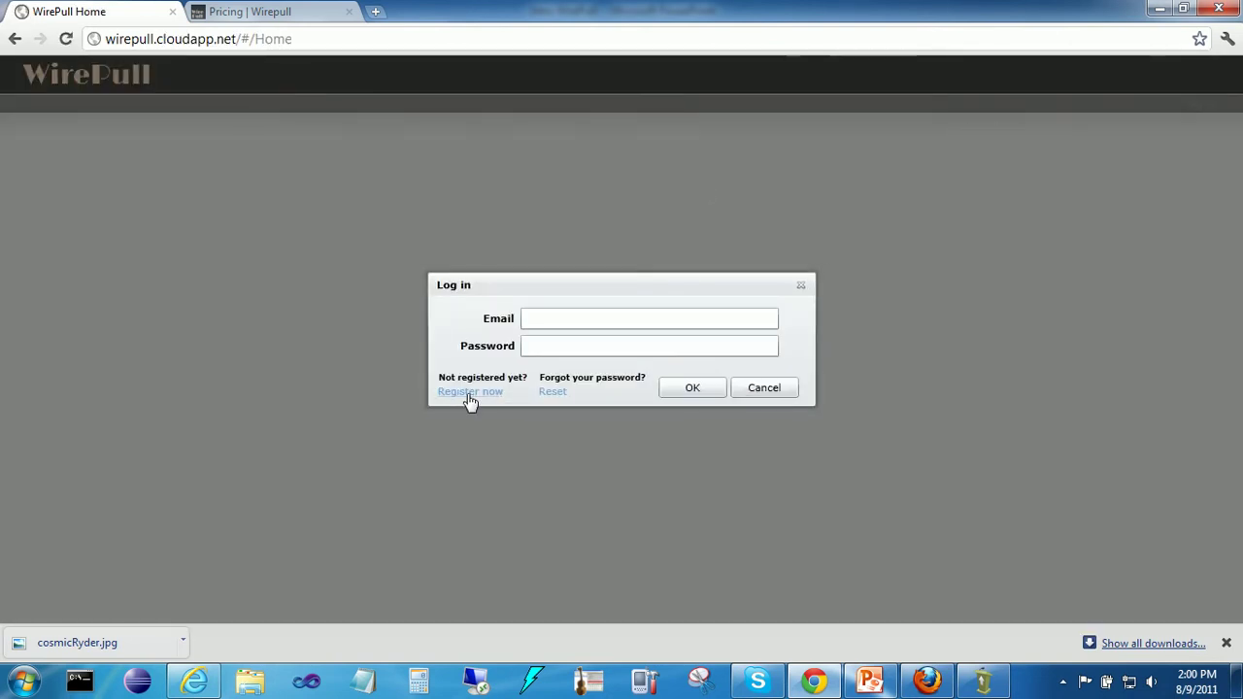
click(470, 392)
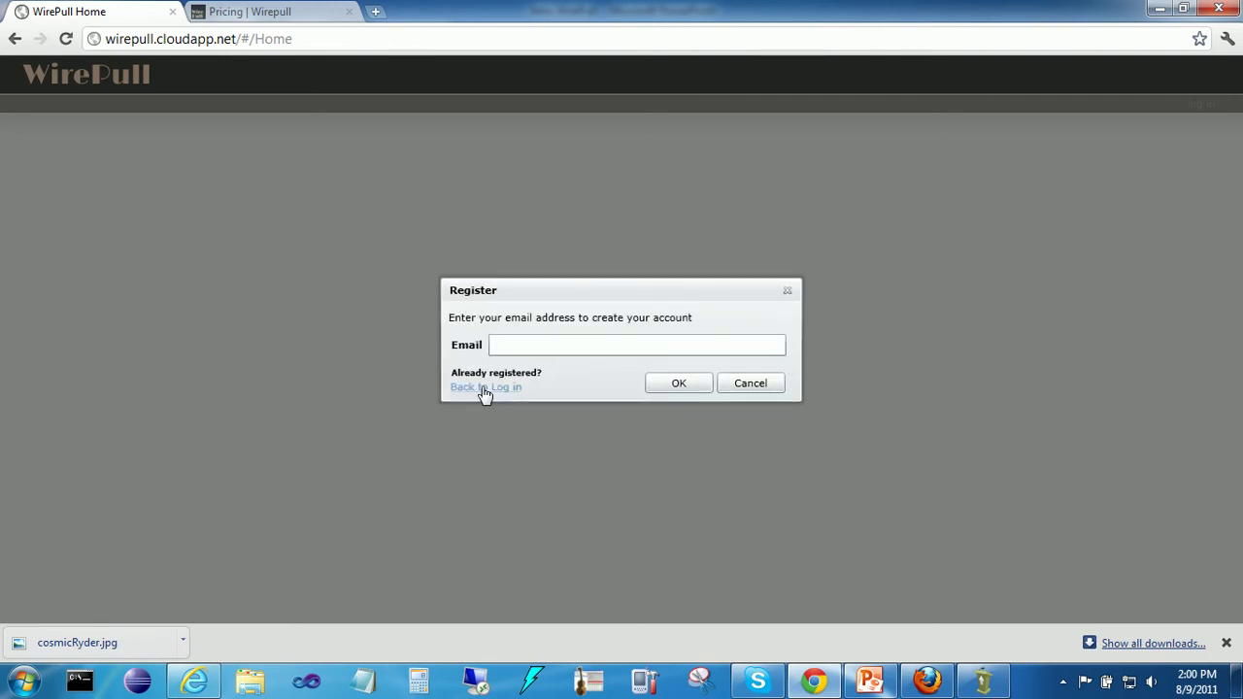
click(484, 389)
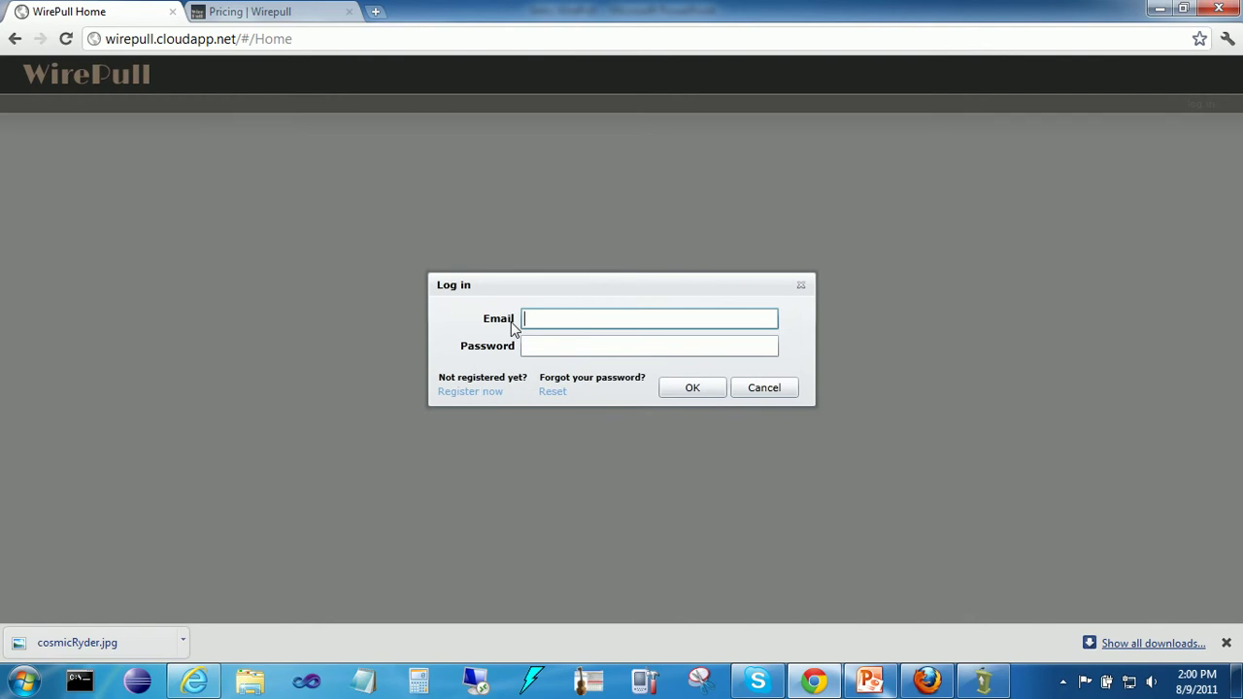
Step: Sign in with the account e-mail and password, correcting a typo in the e-mail
key(BackSpace)
key(BackSpace)
key(BackSpace)
key(Tab)
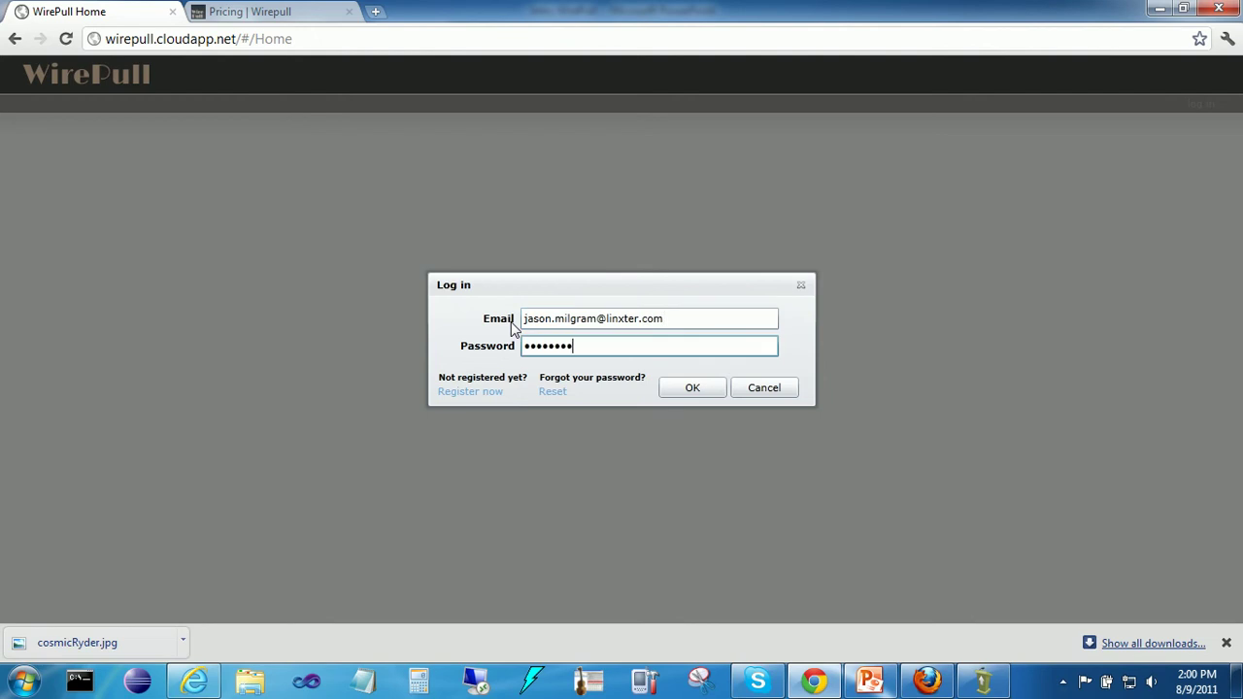
click(690, 387)
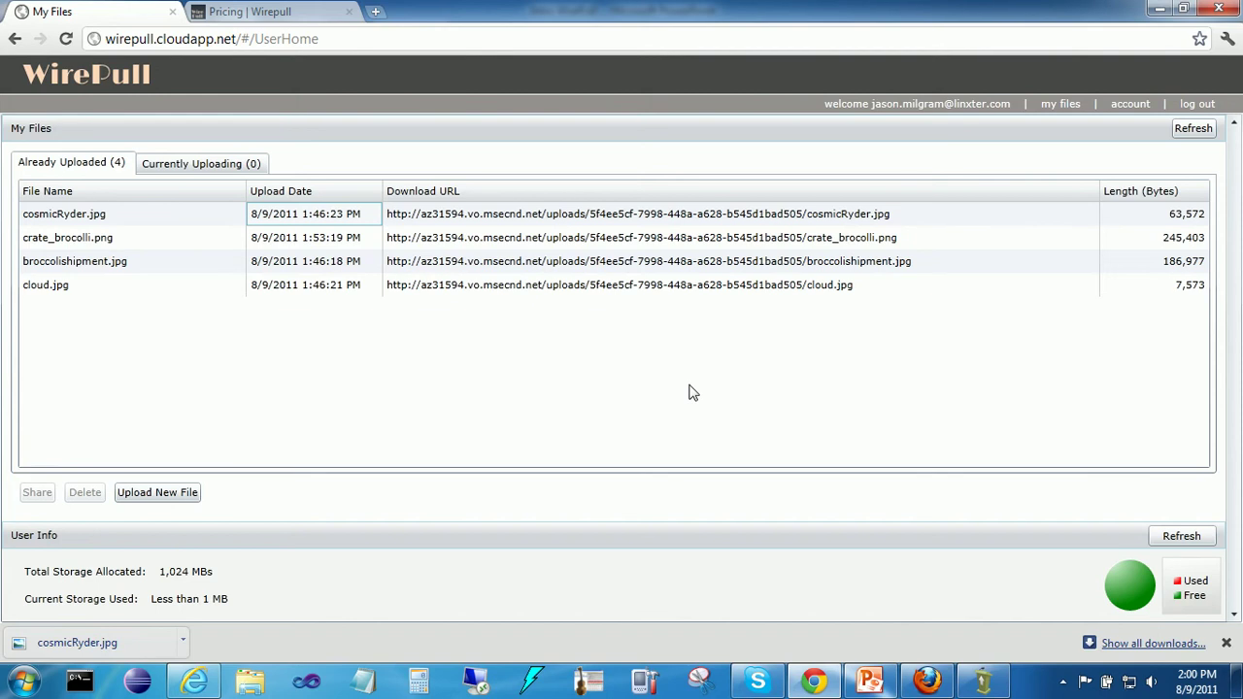
Step: Upload the nine pictures engine-1_icon through img218 and confirm none are still uploading
click(158, 495)
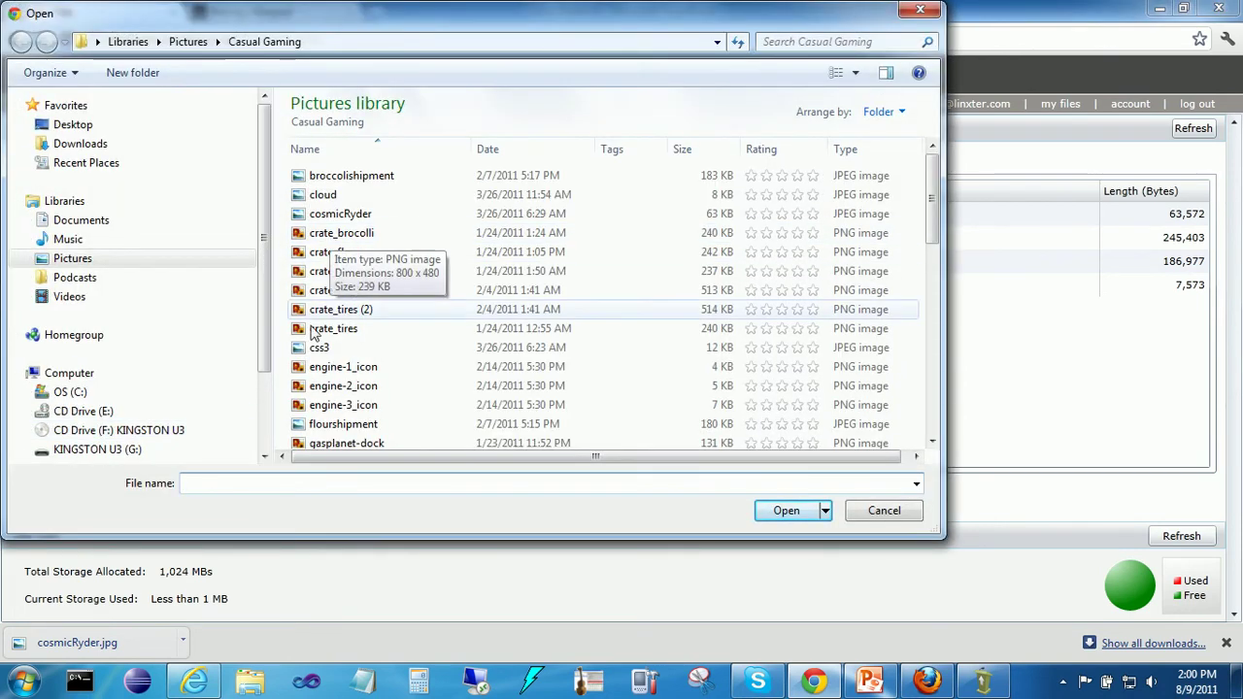
click(330, 366)
scroll(932, 218, down, 3)
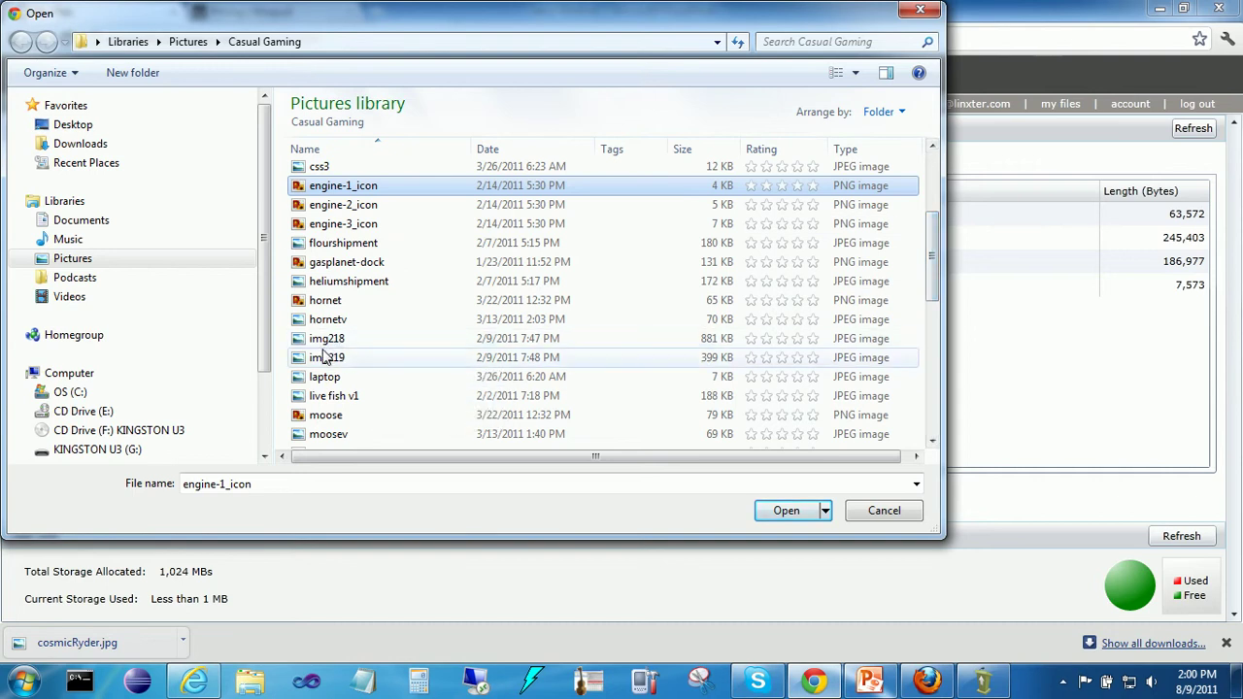
shift+click(329, 340)
click(787, 511)
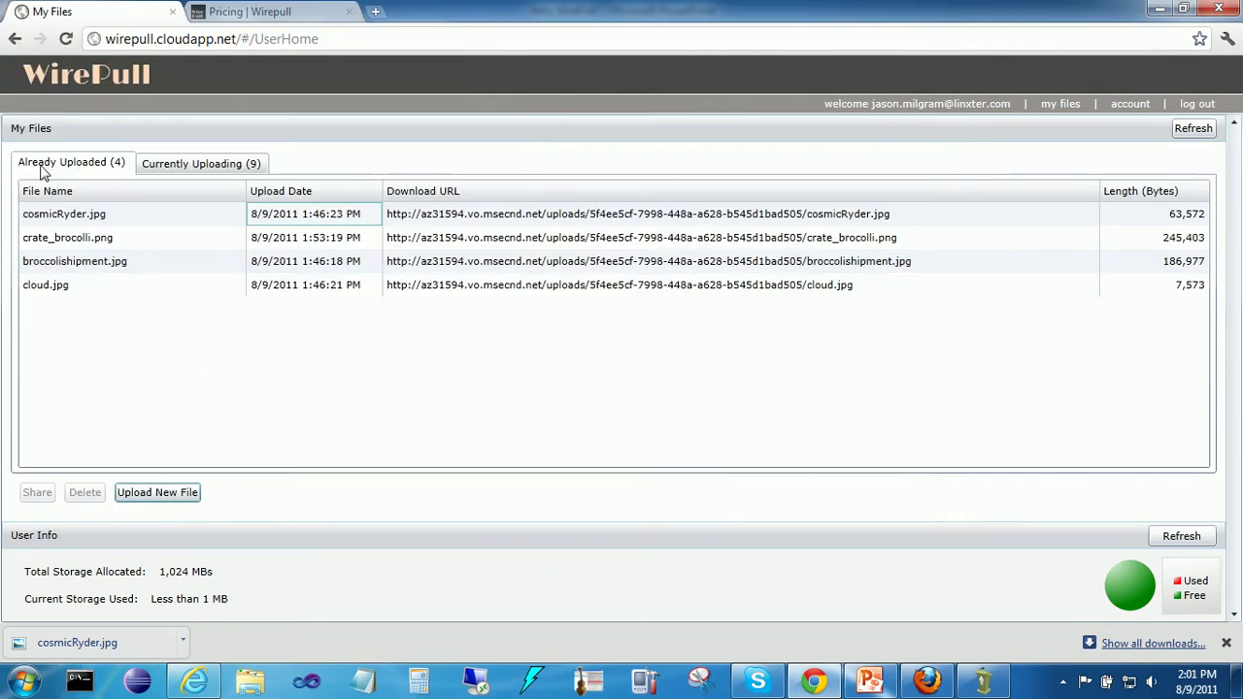
click(197, 165)
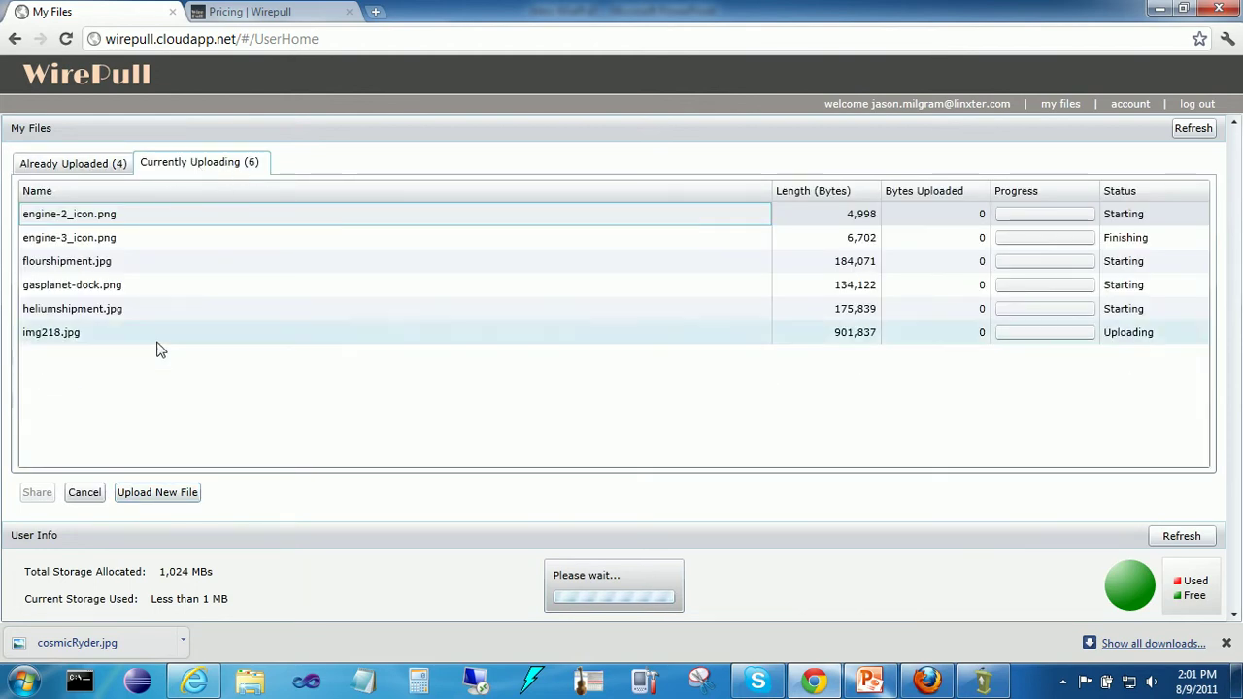
click(89, 165)
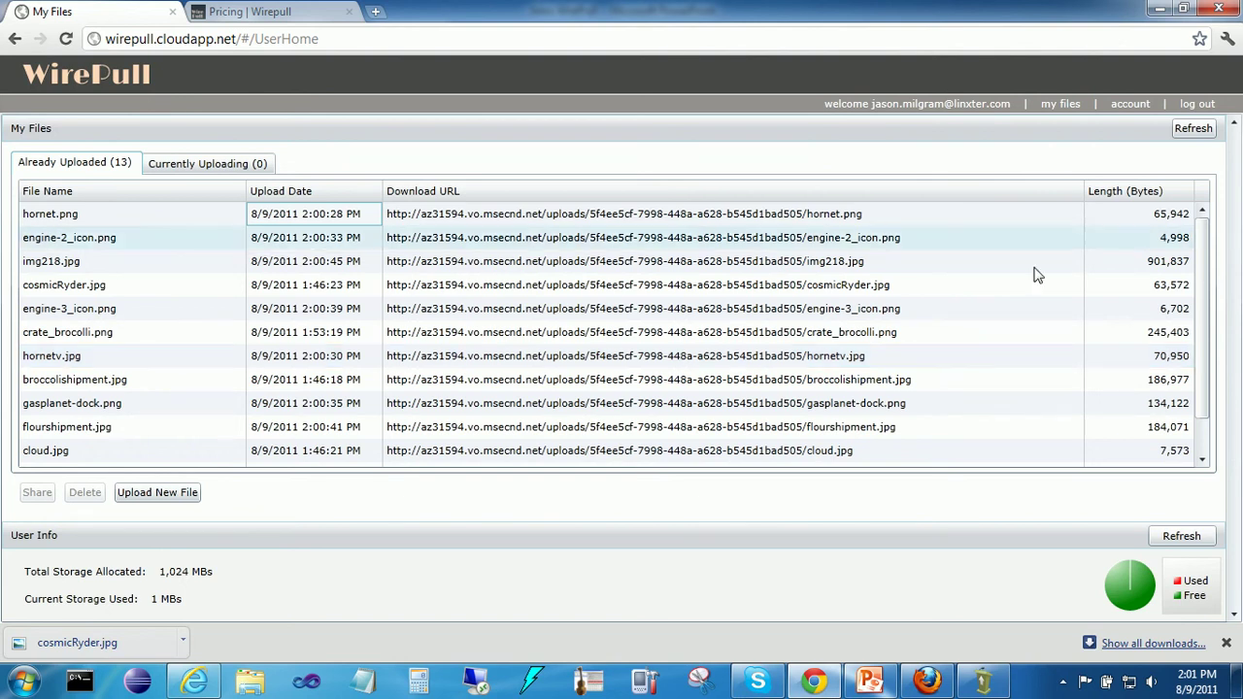
Step: Sort the uploaded files by Length (Bytes), largest first
click(77, 192)
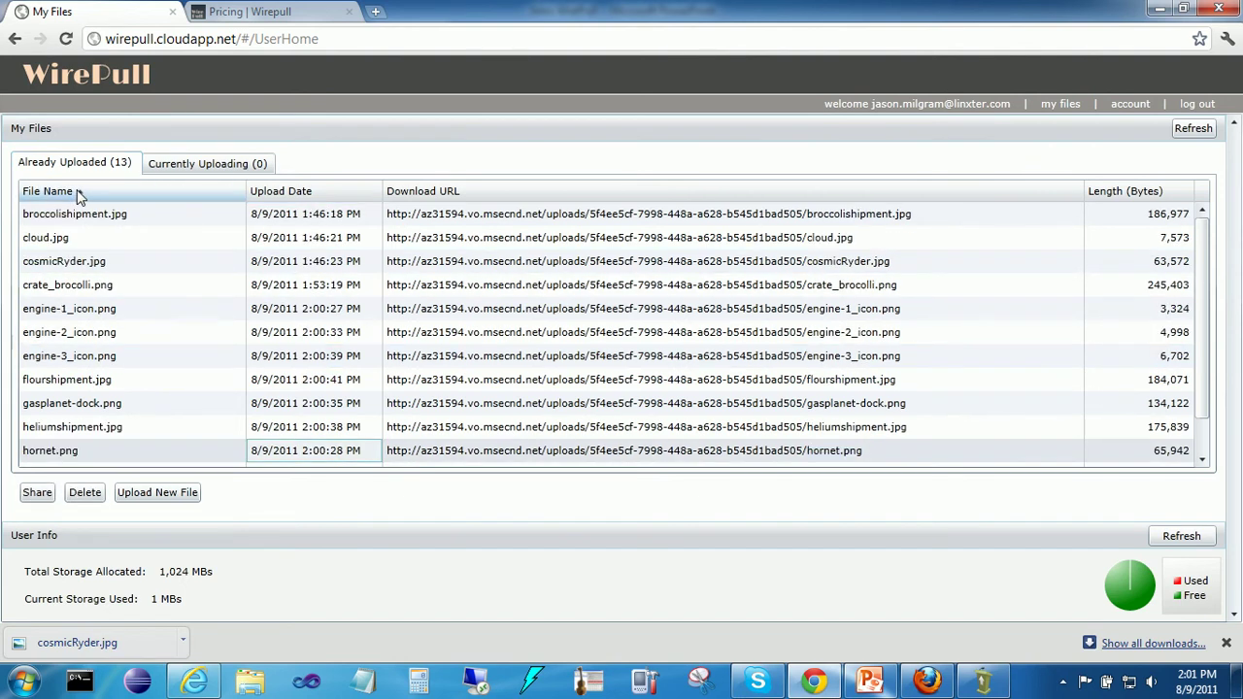
click(76, 191)
click(1116, 191)
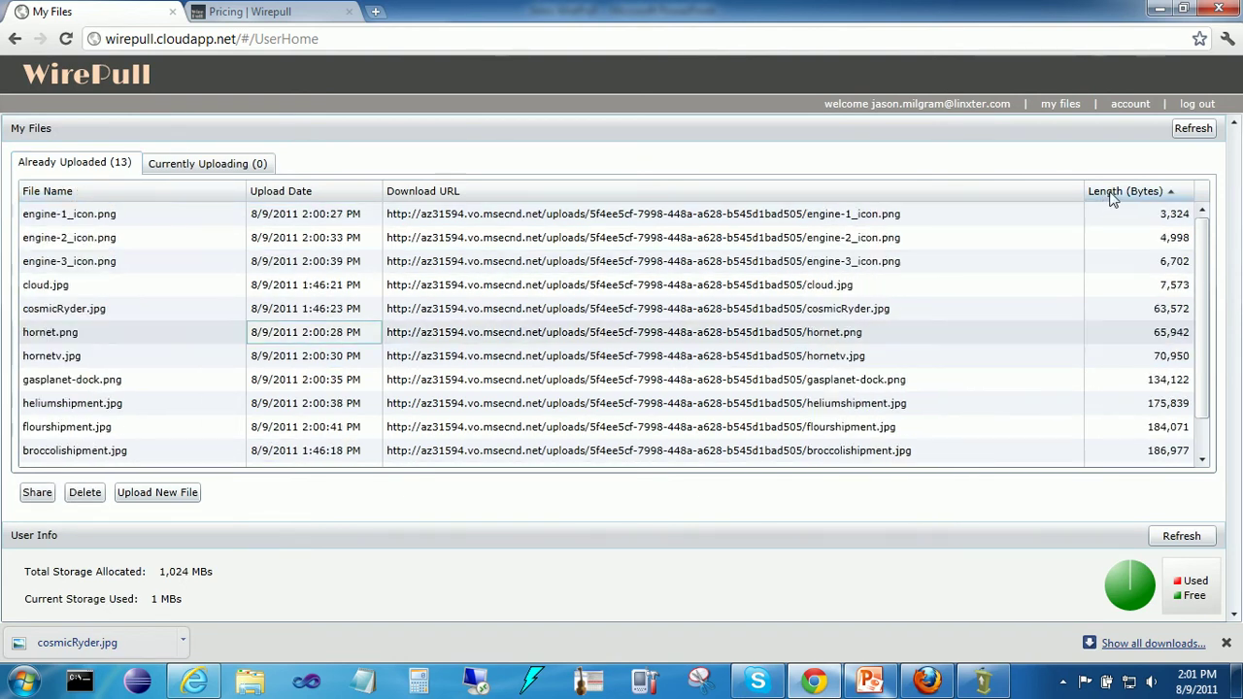
click(1116, 192)
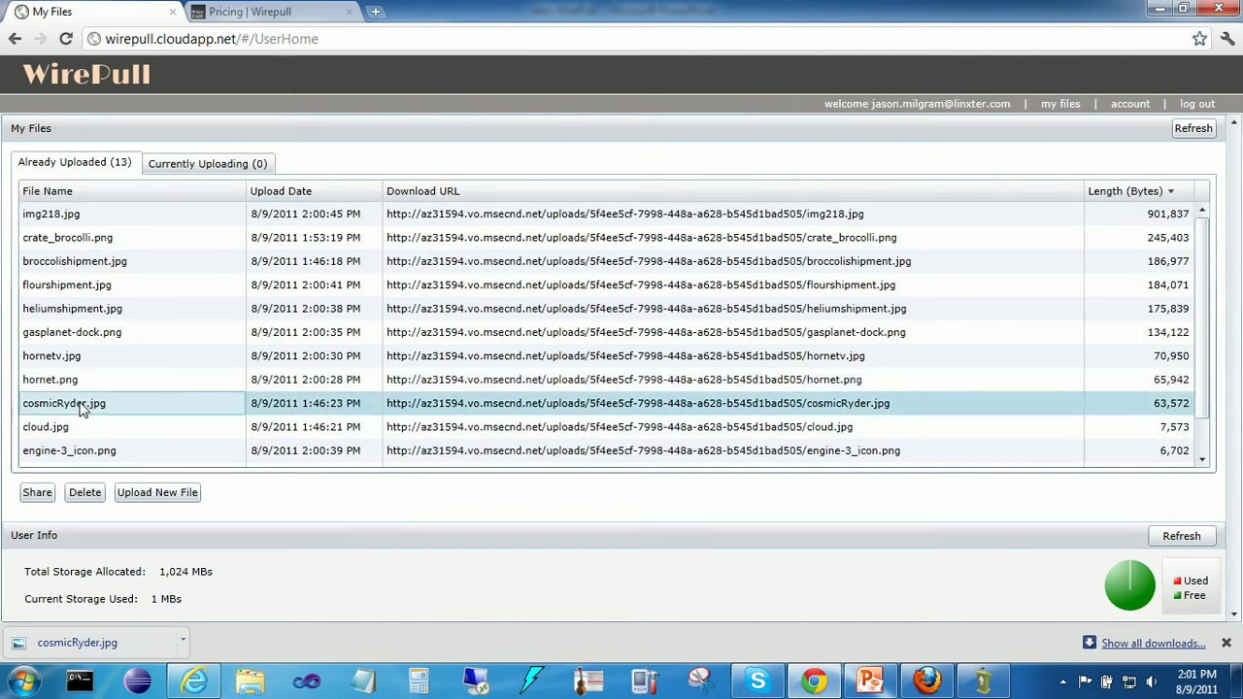
Step: Copy the cosmicRyder.jpg download URL
click(480, 406)
click(488, 406)
key(ctrl+a)
key(ctrl+c)
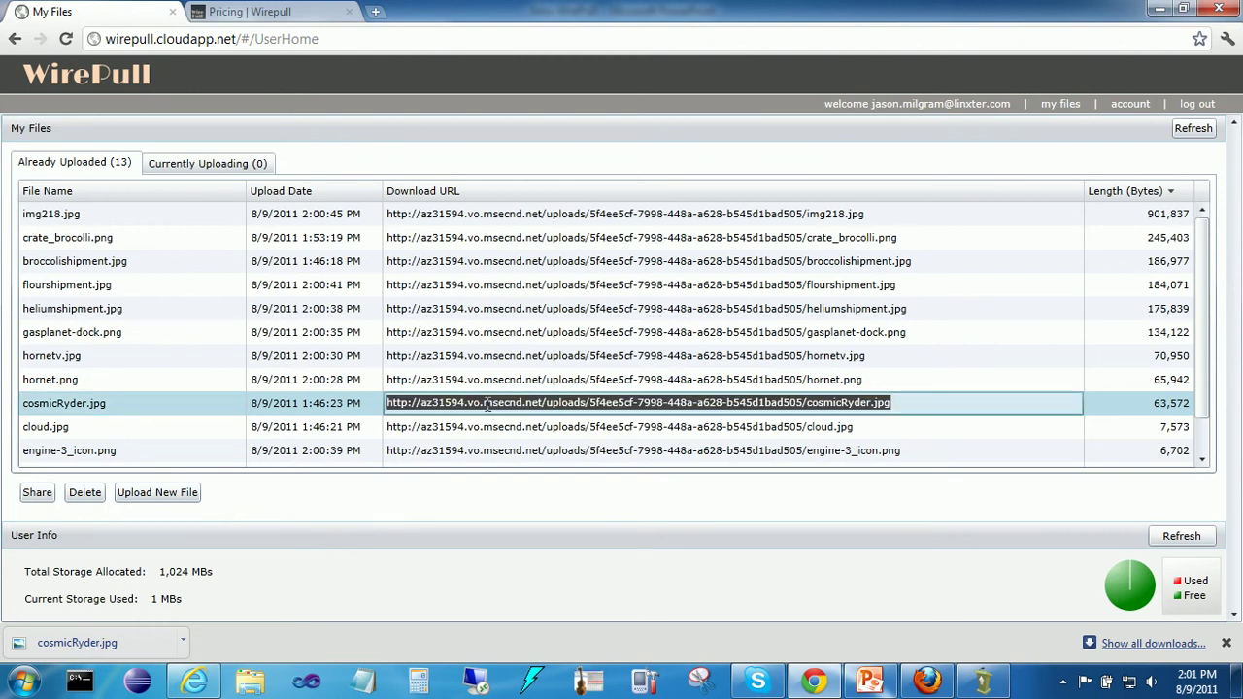
Step: Load cosmicRyder.jpg from its pasted CDN URL in Internet Explorer
click(194, 684)
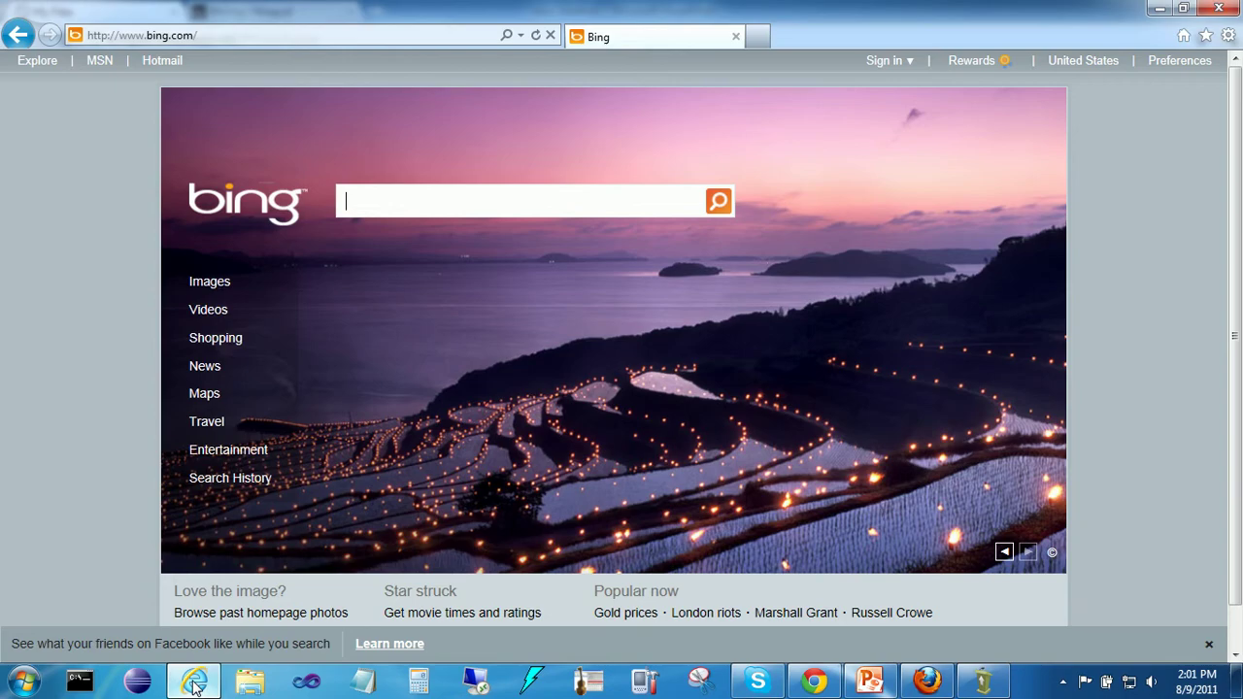
click(216, 34)
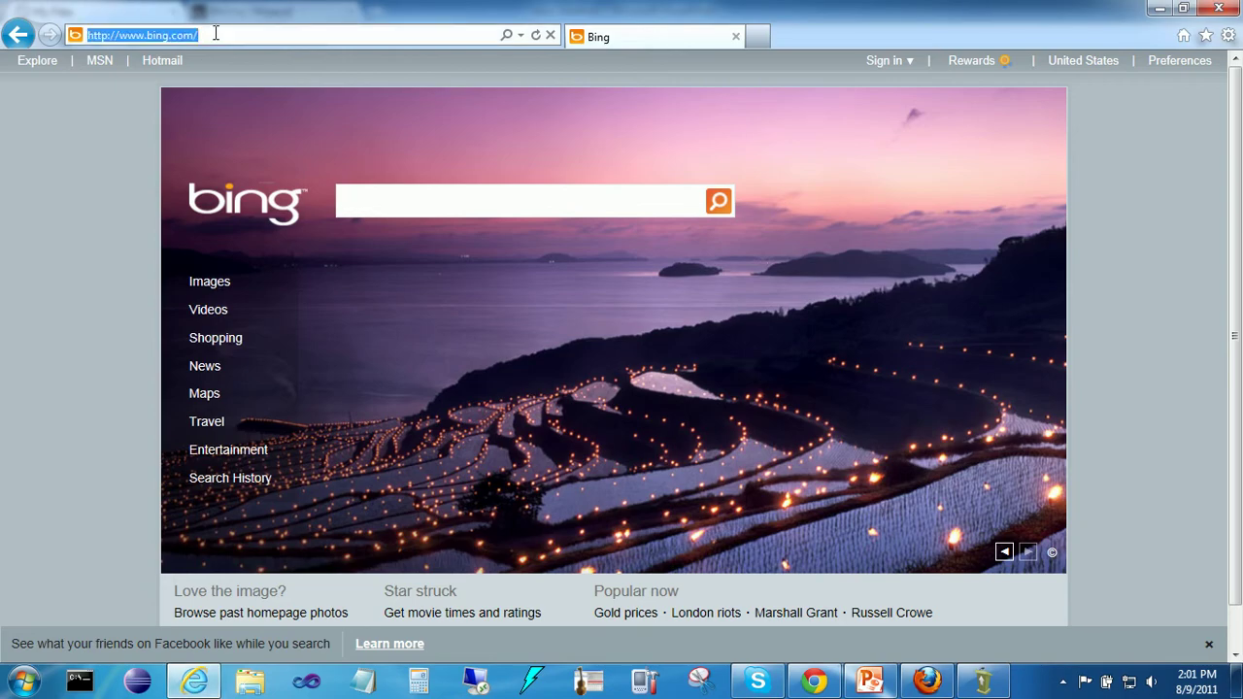
key(ctrl+v)
key(Return)
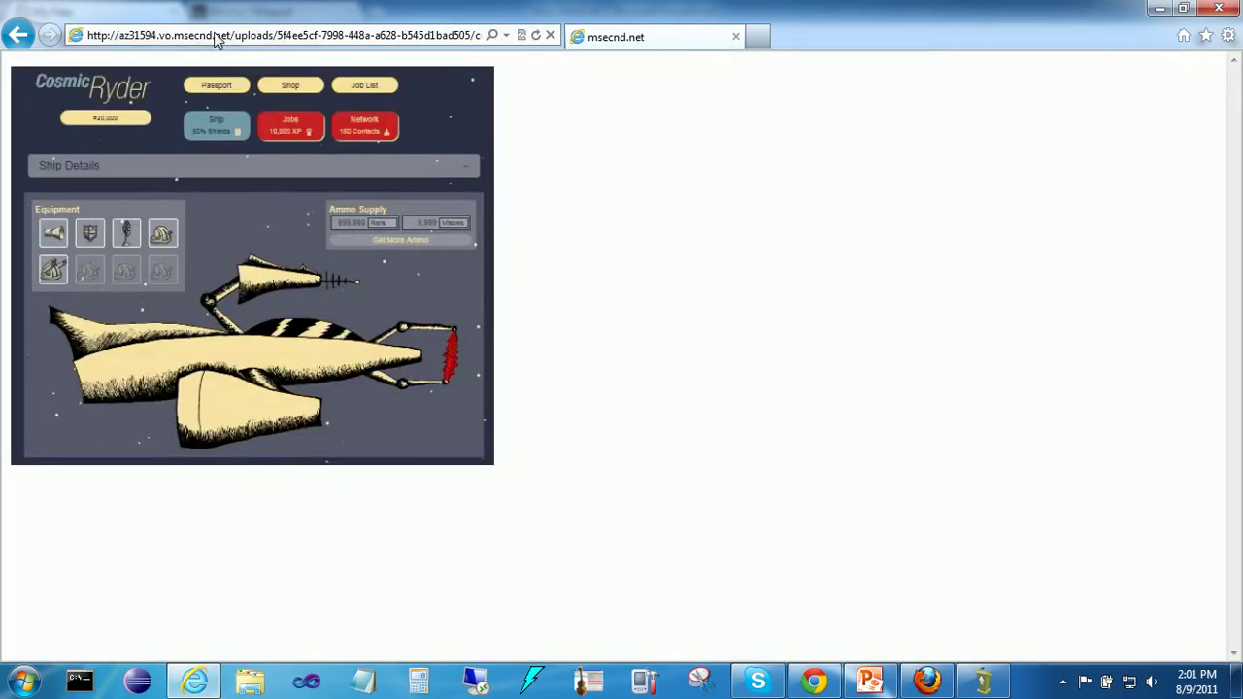
Step: Reload the image over https instead of http, then minimize Internet Explorer
click(103, 35)
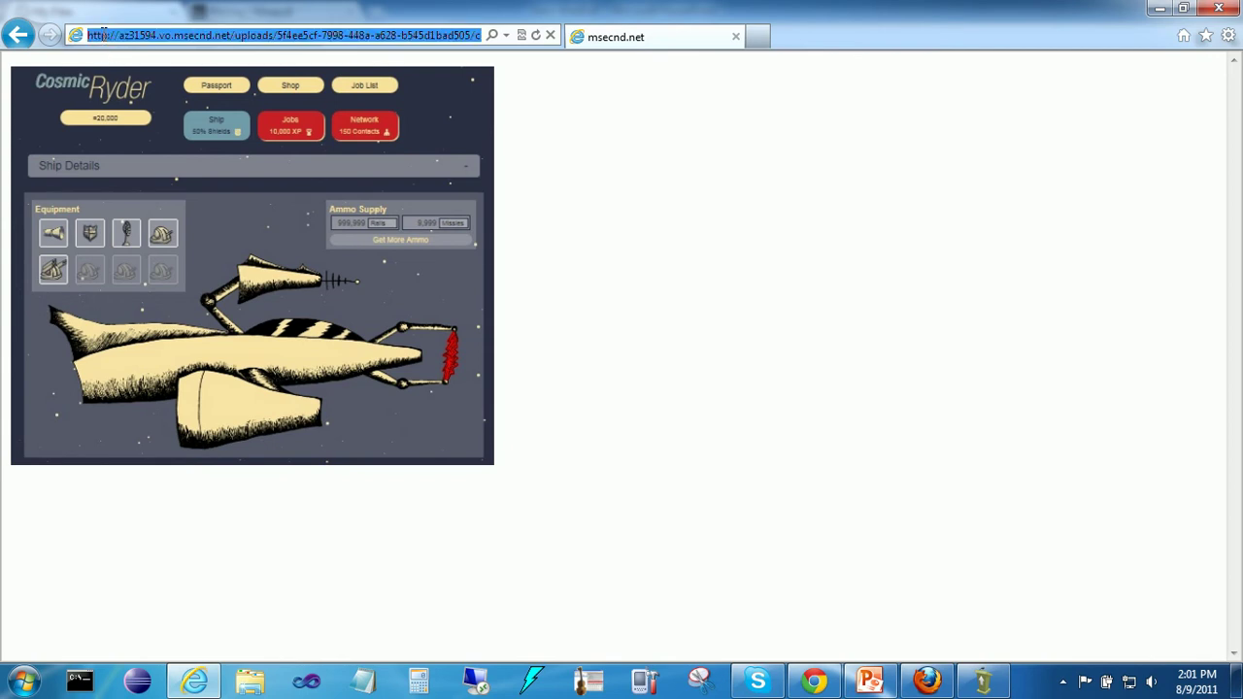
click(105, 35)
text(s)
key(Return)
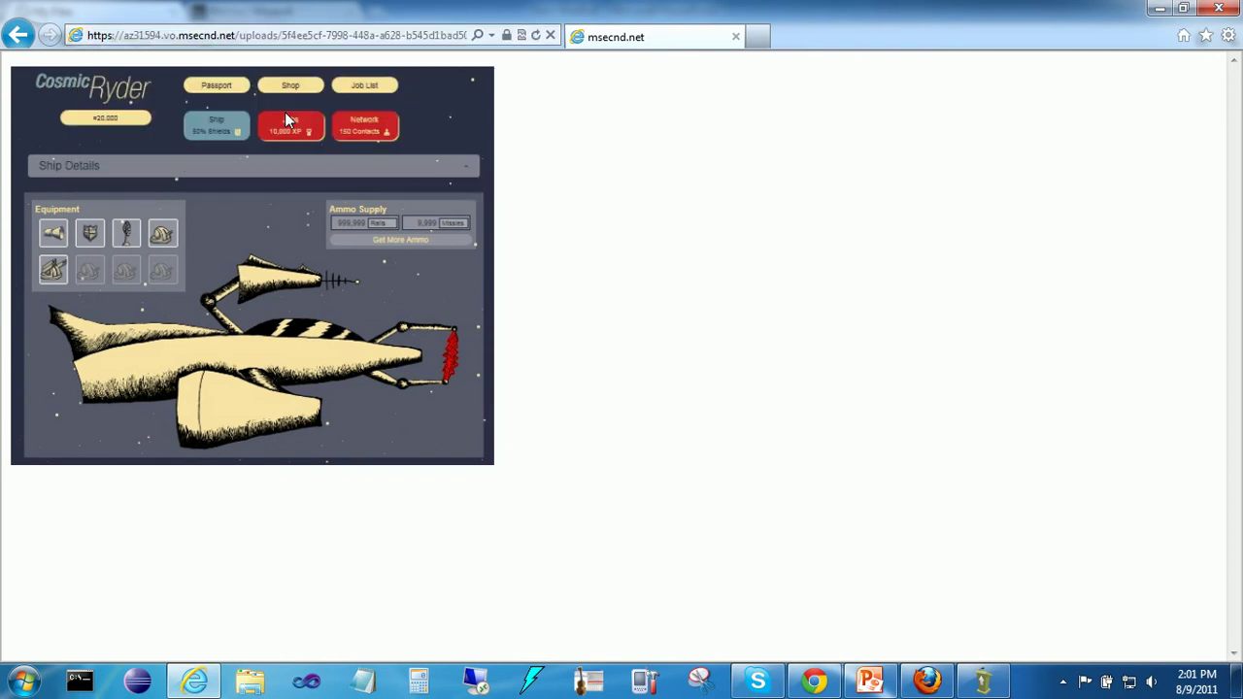
click(1160, 8)
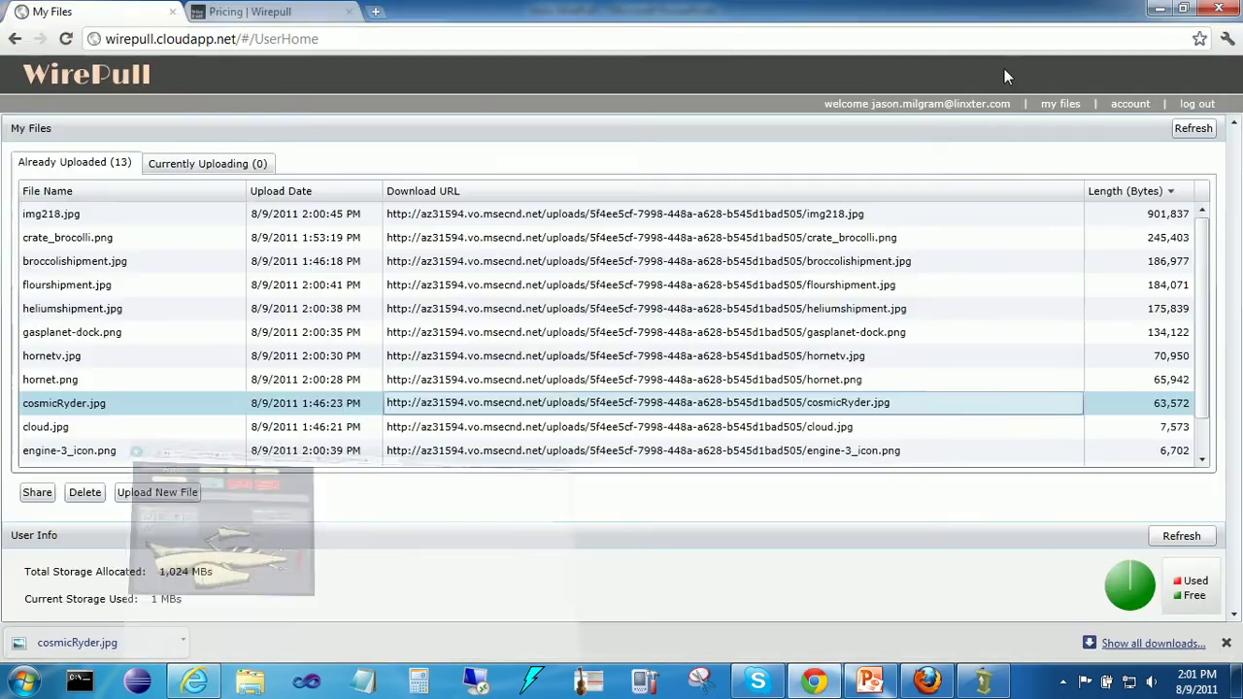
click(1057, 105)
click(1130, 104)
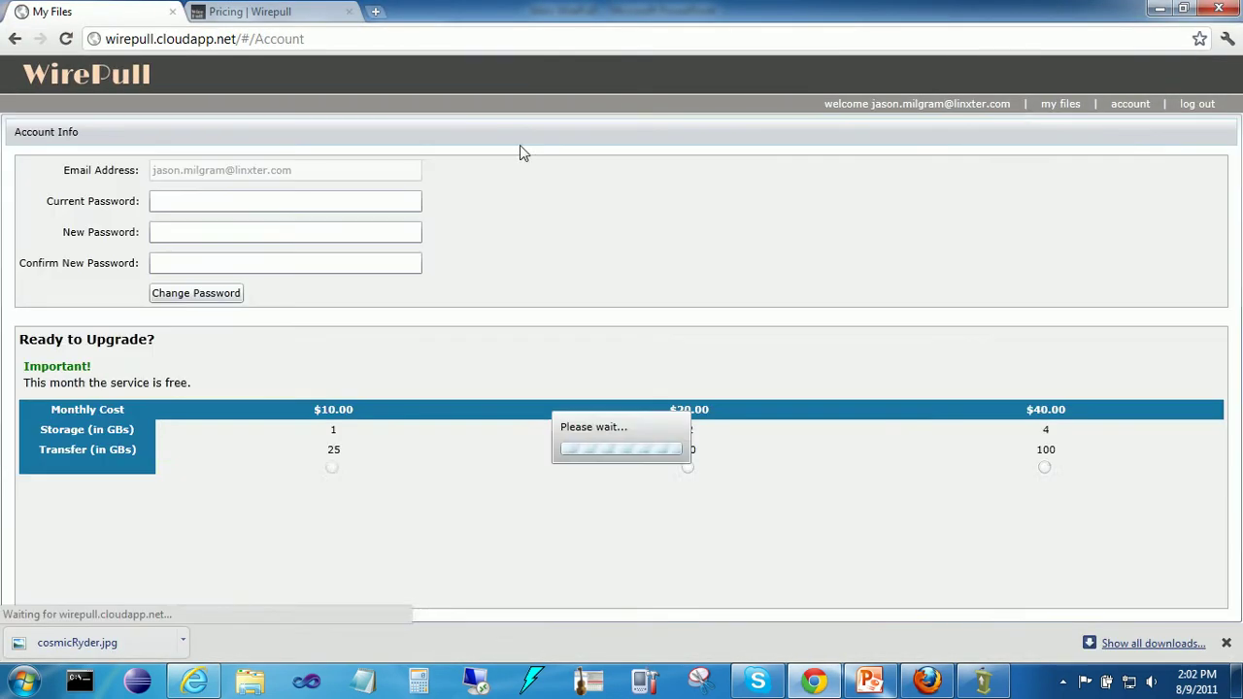
click(213, 239)
click(321, 269)
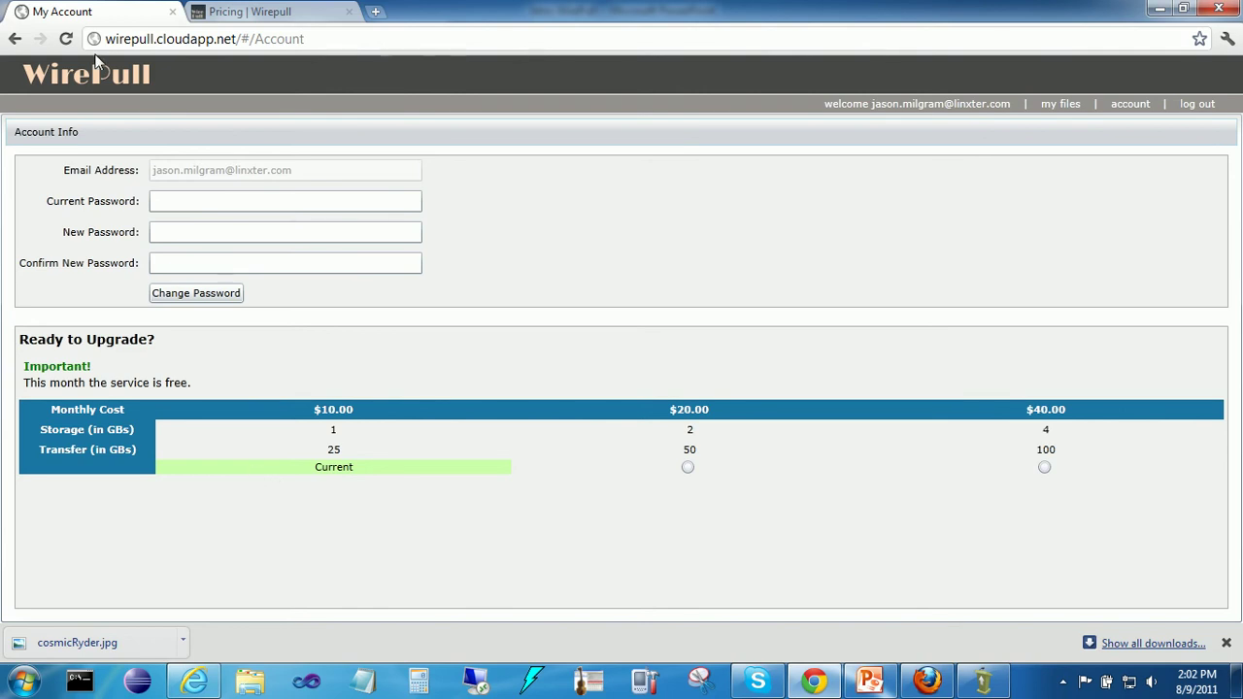
click(1058, 104)
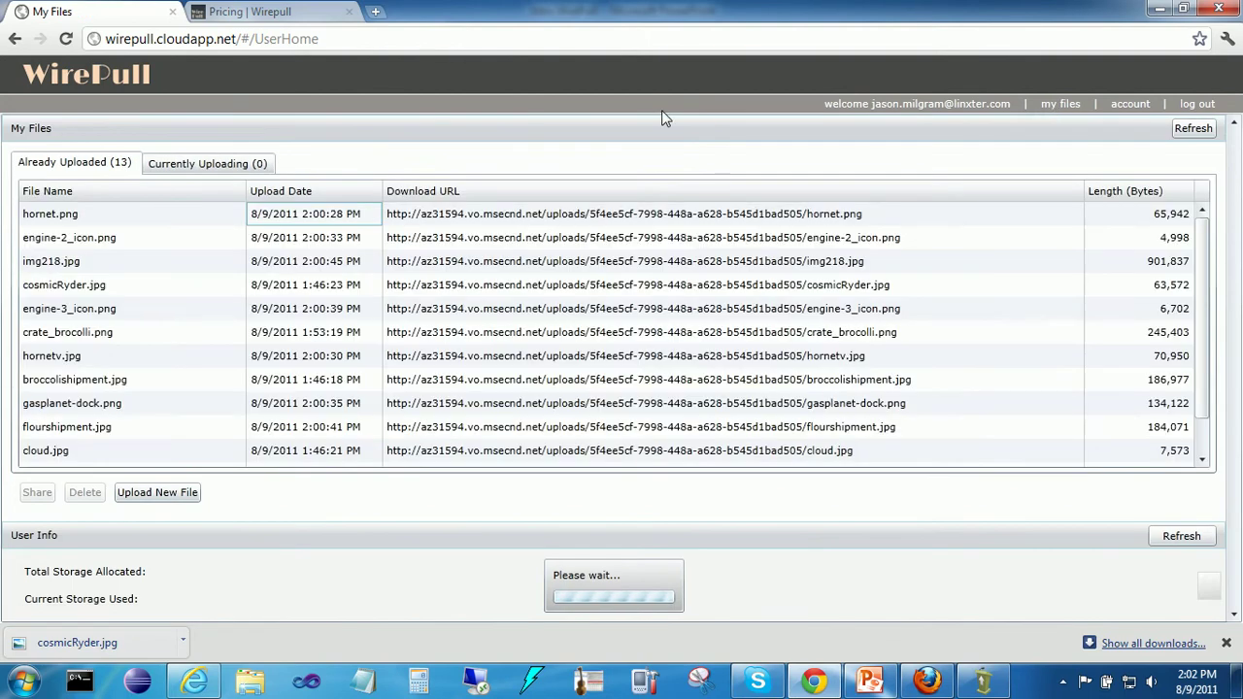
Step: Show the Drupal Example Page edit form and point out the CDN and web-server image URLs
click(926, 685)
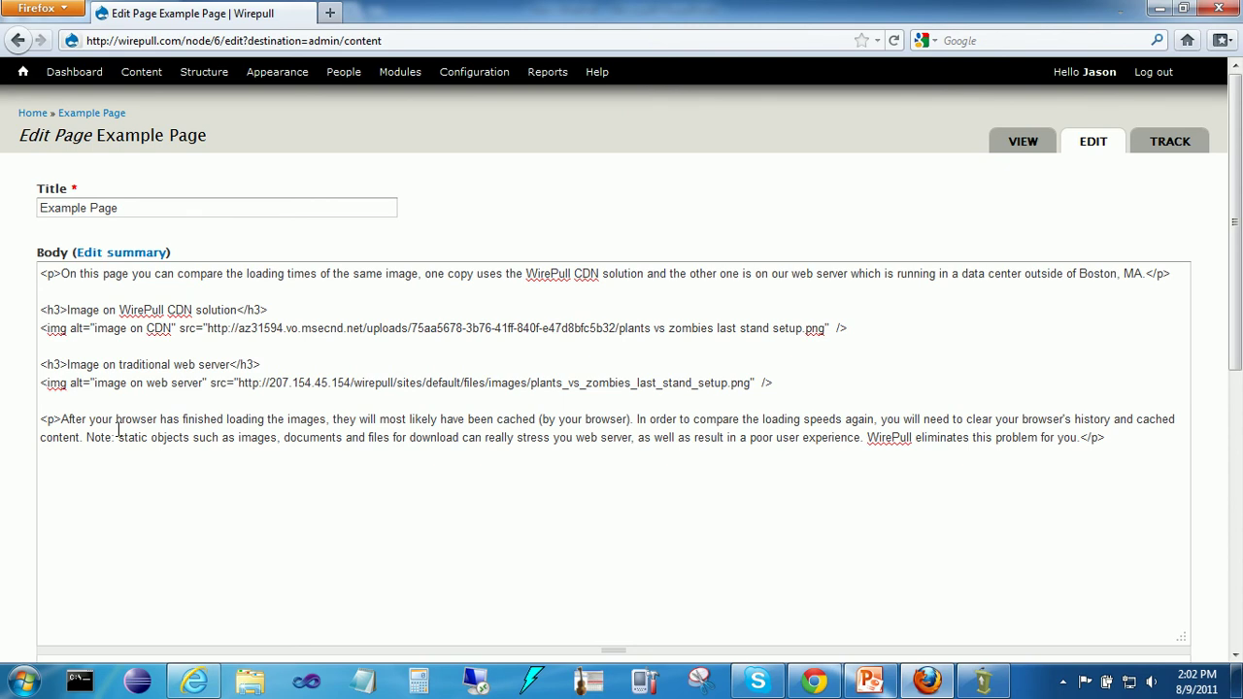
click(208, 329)
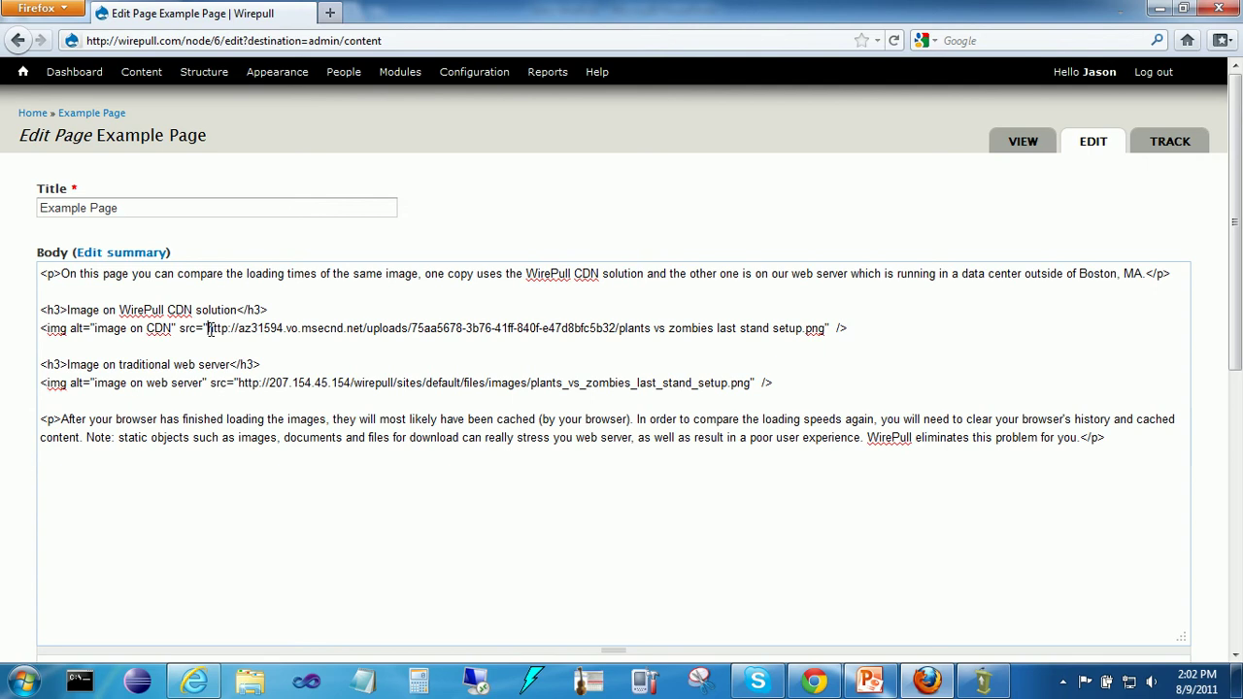
click(238, 383)
Step: View the published Example Page's two comparison images, then show WirePull's Pricing page
click(1020, 146)
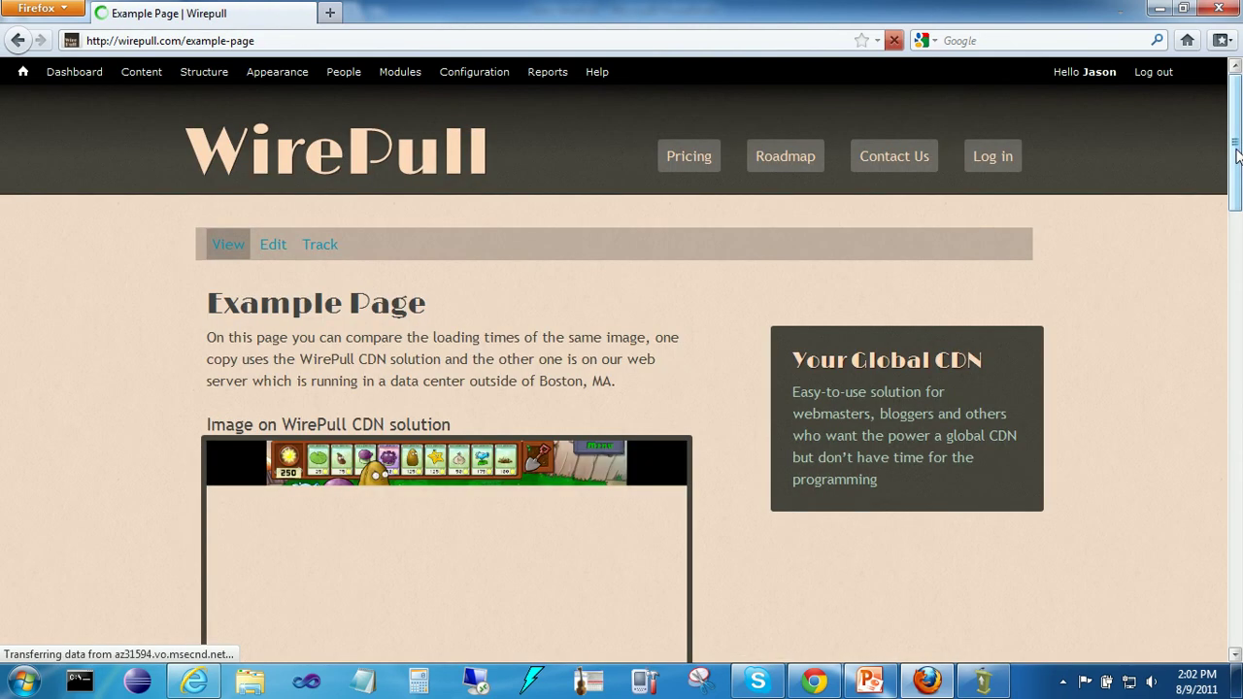
drag(1237, 156, 1235, 282)
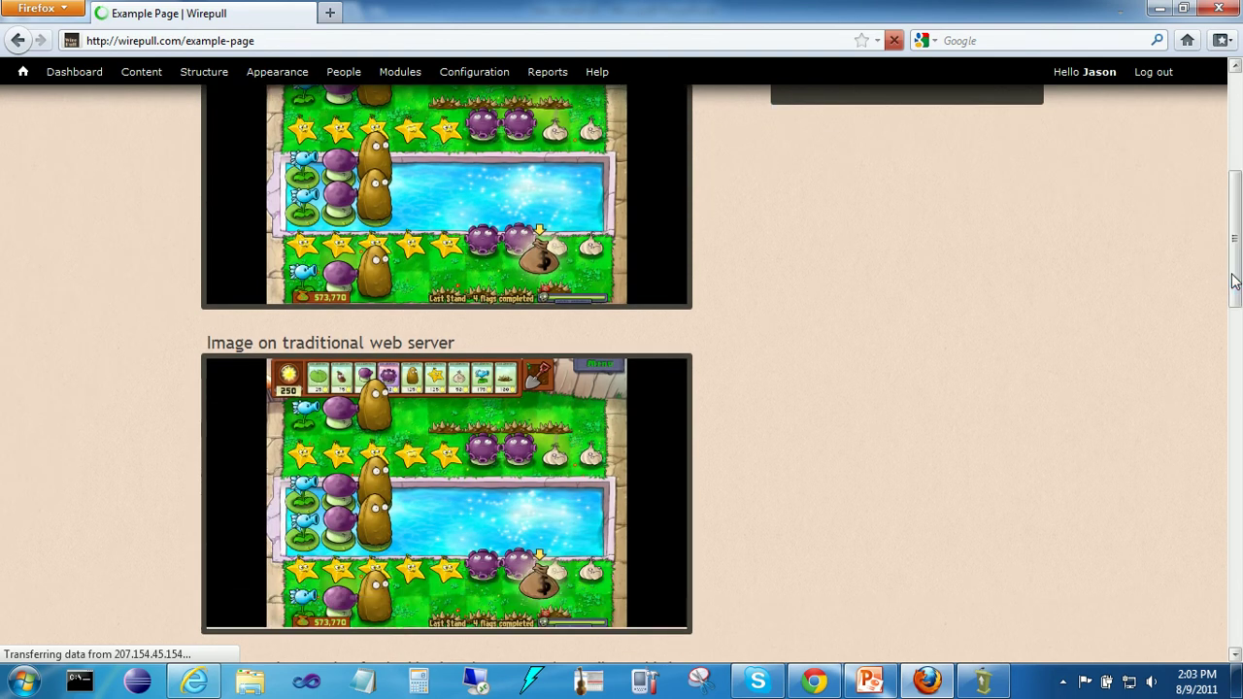
drag(1235, 273, 1235, 270)
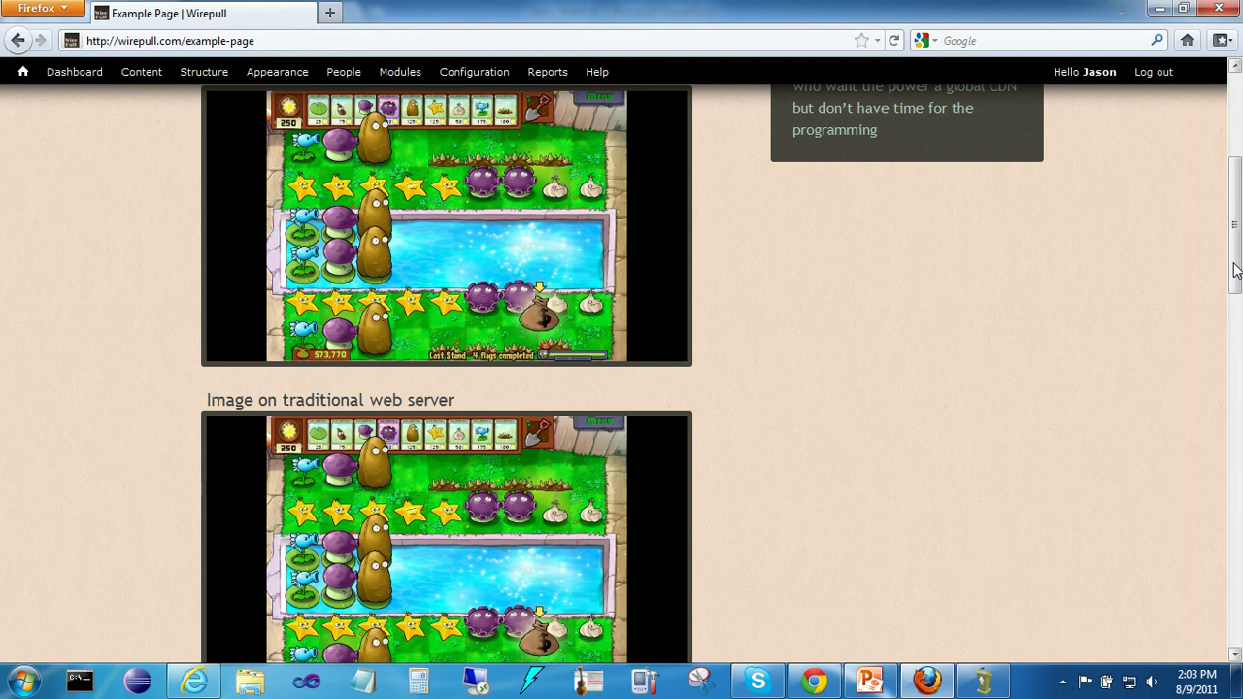
click(814, 682)
click(258, 14)
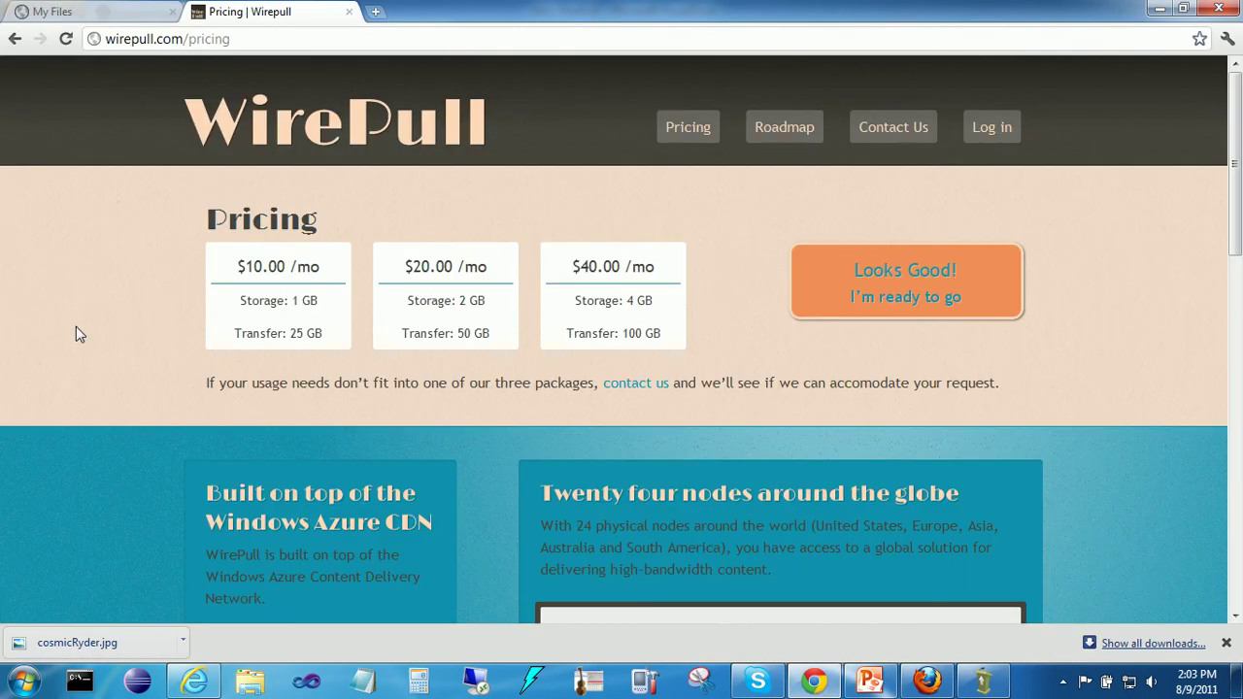